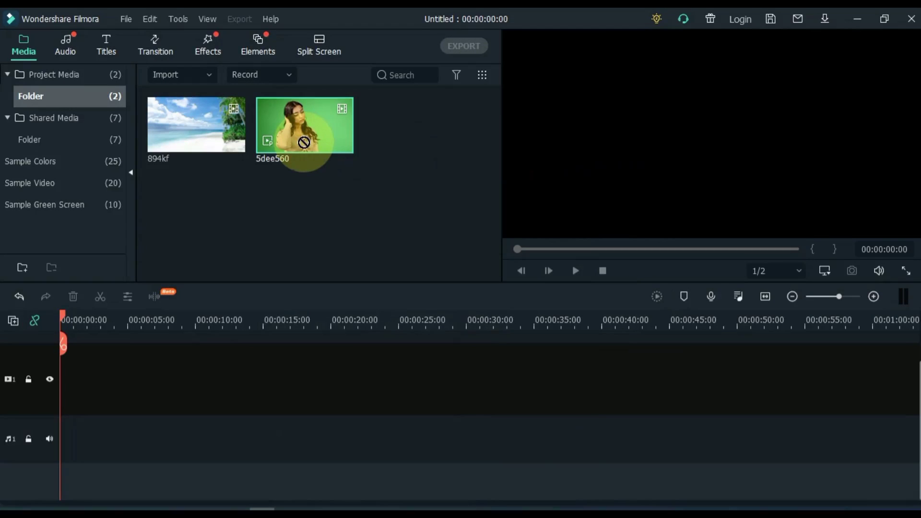
- Place clip 5dee560 on video track 1, keep the project settings, and play it
drag(303, 141, 66, 385)
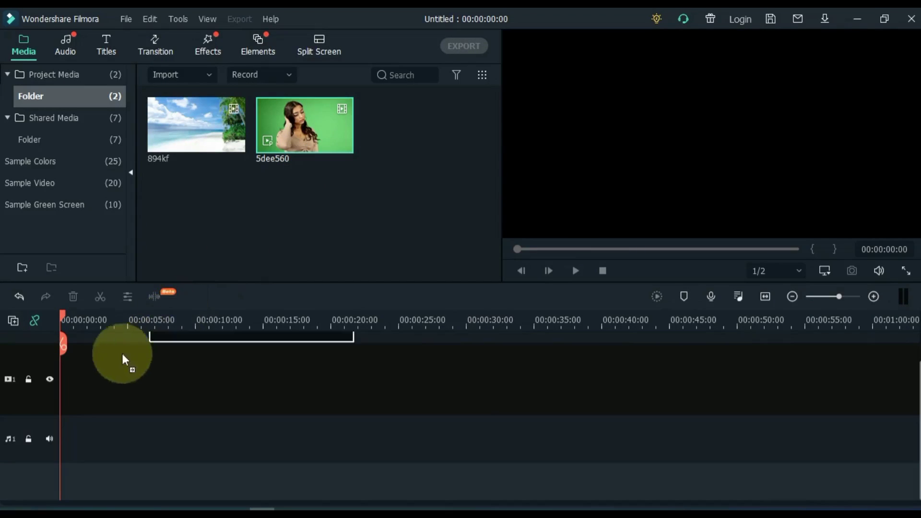
click(541, 292)
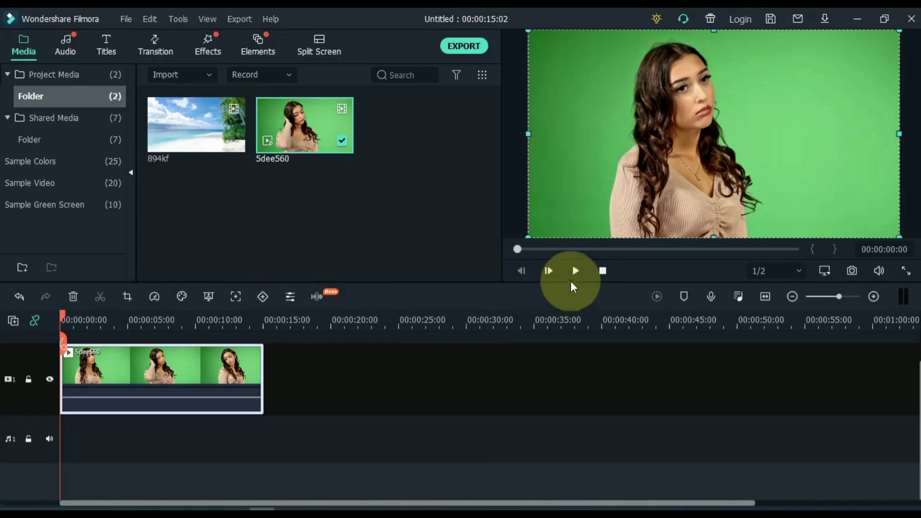
click(578, 272)
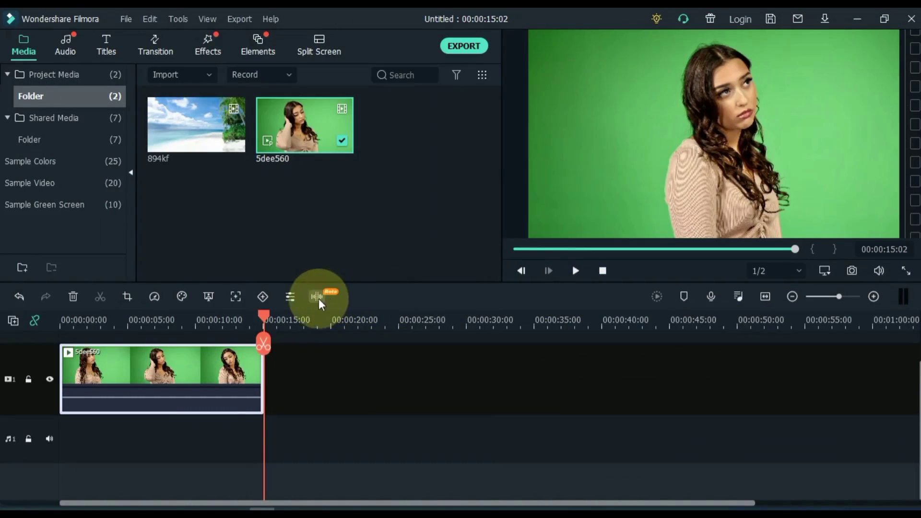
- Apply chroma key to the woman's clip on track 2 and place beach clip 894kf on track 1
click(209, 296)
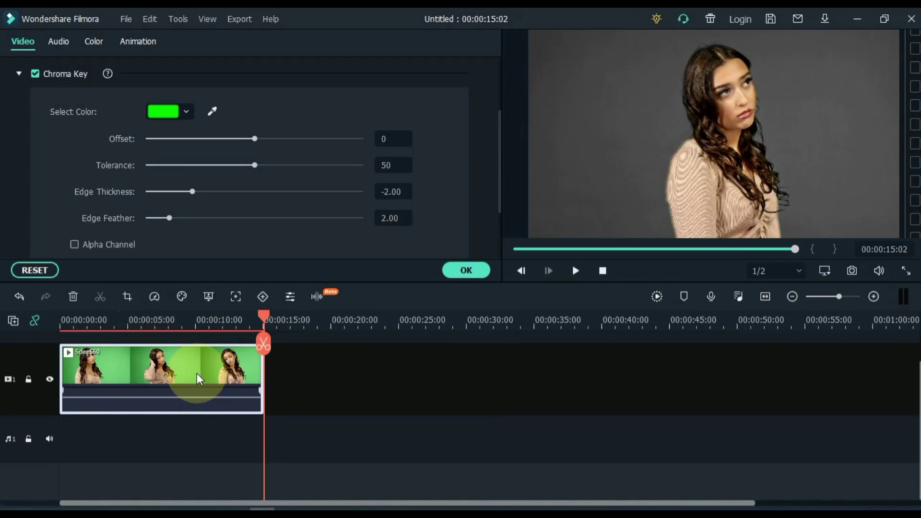
click(197, 360)
drag(196, 361, 197, 339)
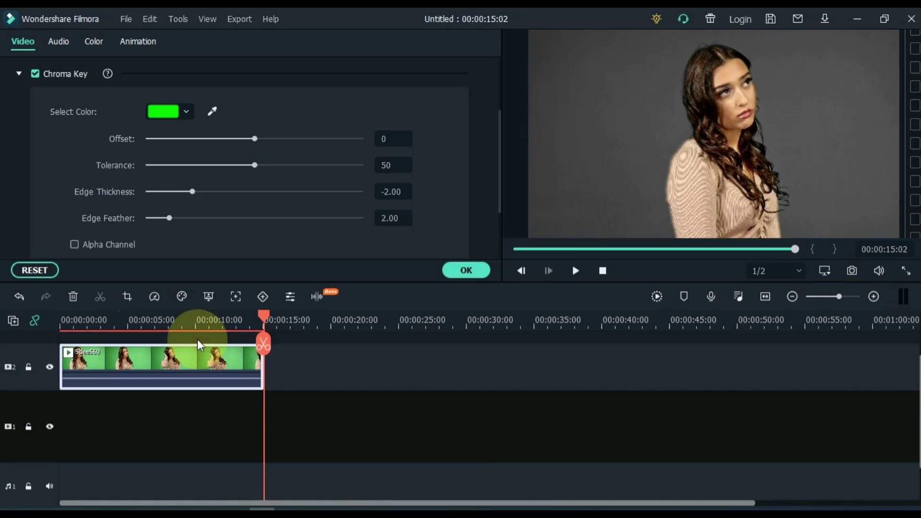
click(467, 270)
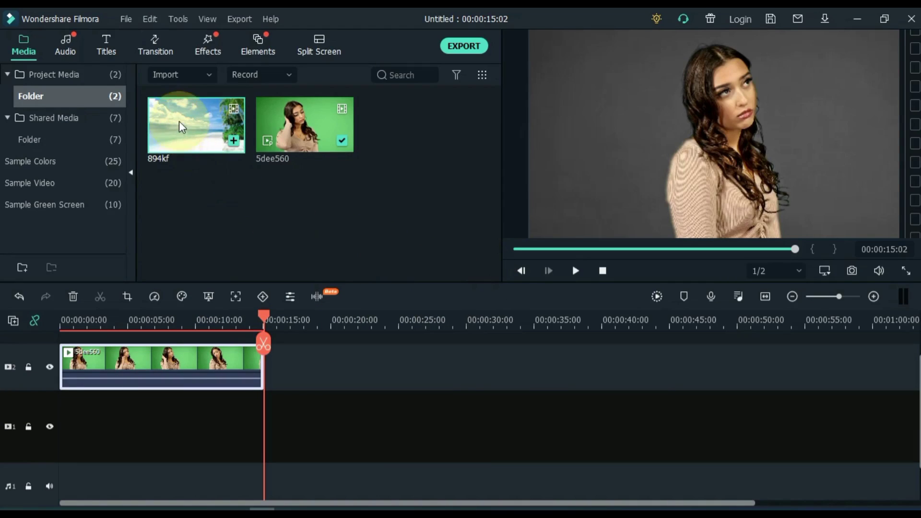
mouse_move(184, 126)
mouse_down()
mouse_move(253, 417)
mouse_move(48, 410)
mouse_up()
drag(262, 312, 238, 311)
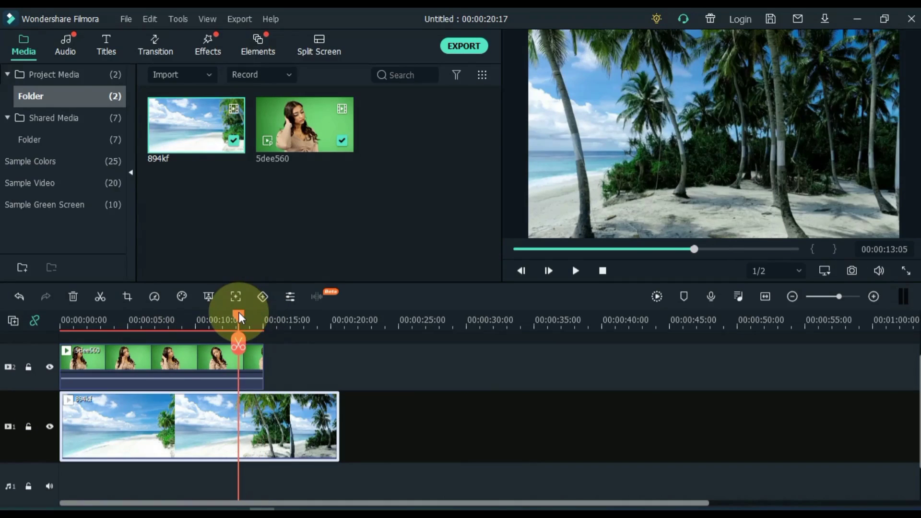
- Set the woman's clip chroma key offset to 9 and confirm
double_click(202, 373)
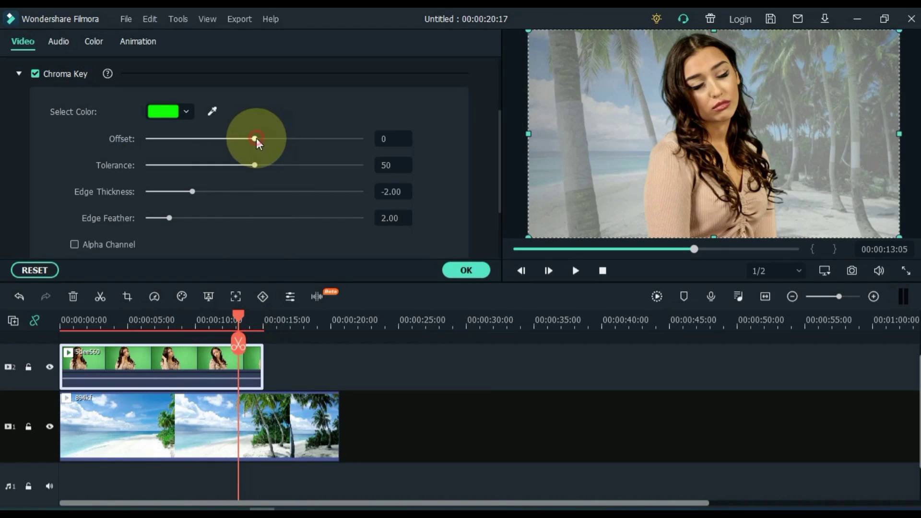
drag(256, 139, 265, 137)
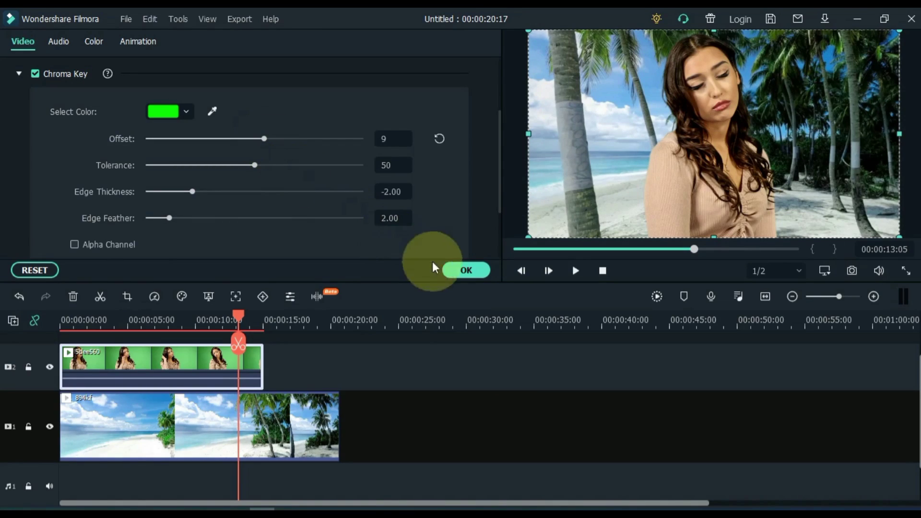
click(460, 271)
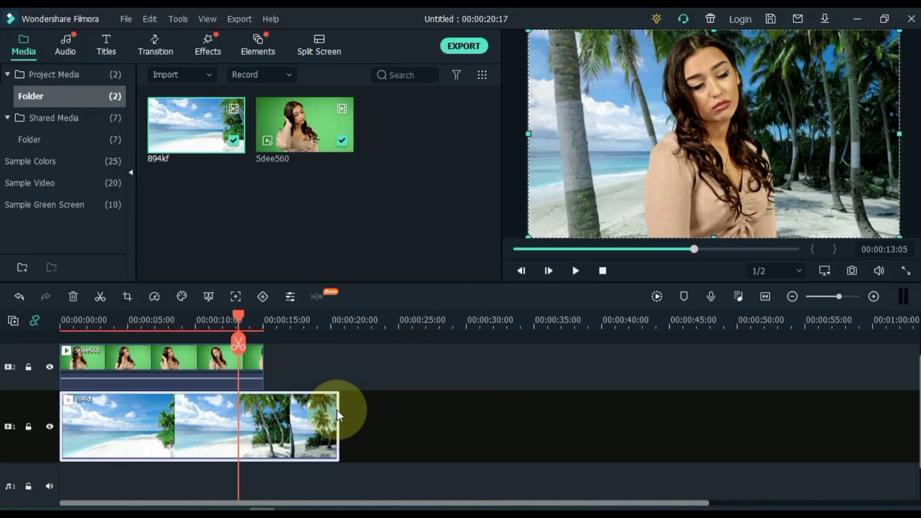
- Trim beach clip 894kf to end at 00:00:15 and play the composite from 0
drag(340, 410, 264, 410)
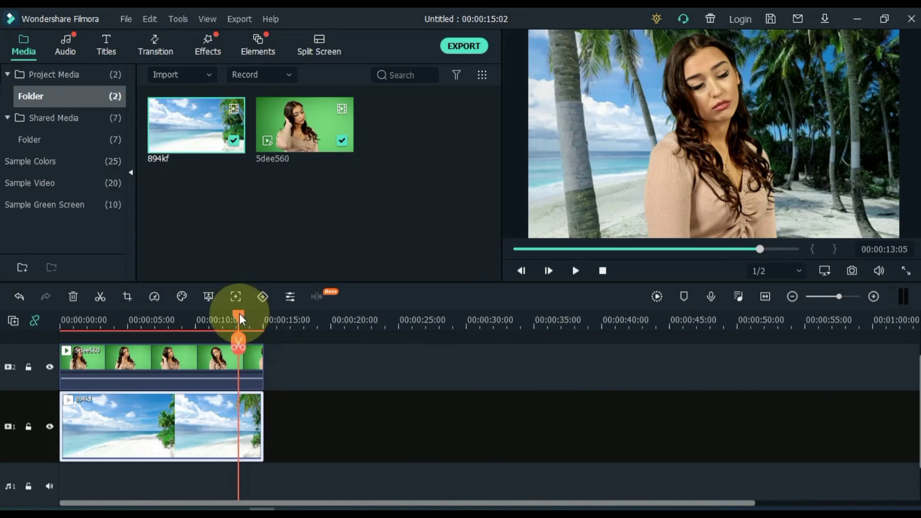
drag(163, 323, 27, 337)
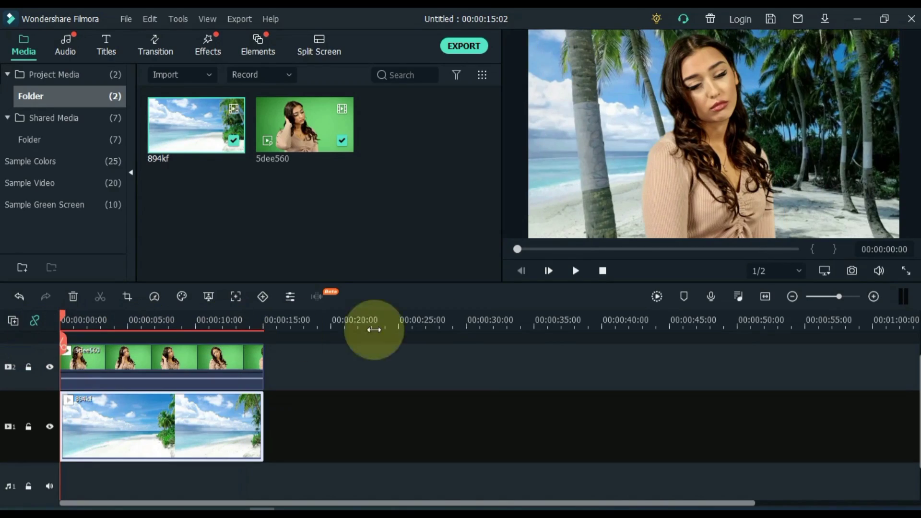
click(575, 270)
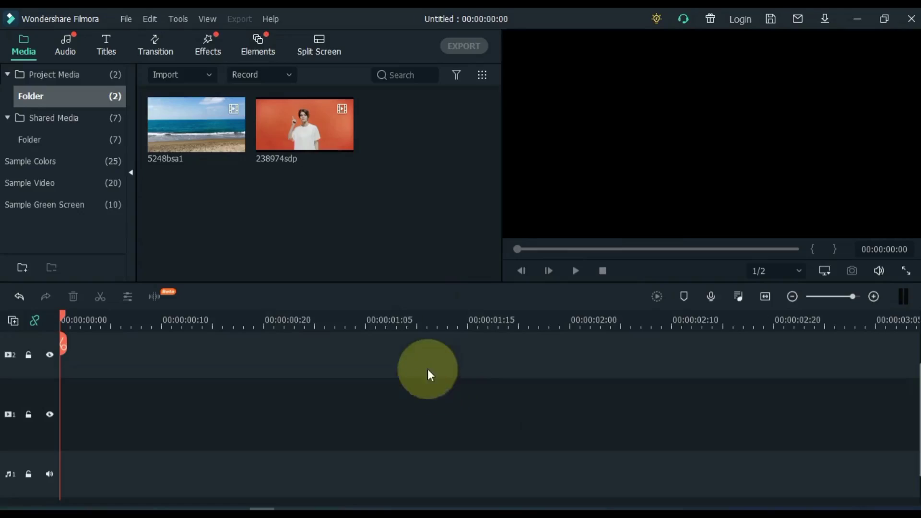
- Add clip 238974sdp to video track 2, keep the project settings, and play it
drag(313, 141, 63, 359)
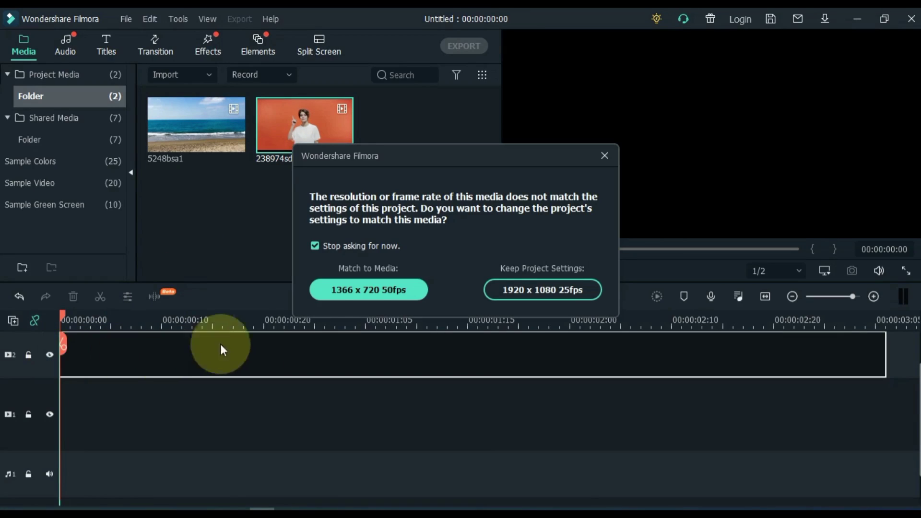
click(543, 289)
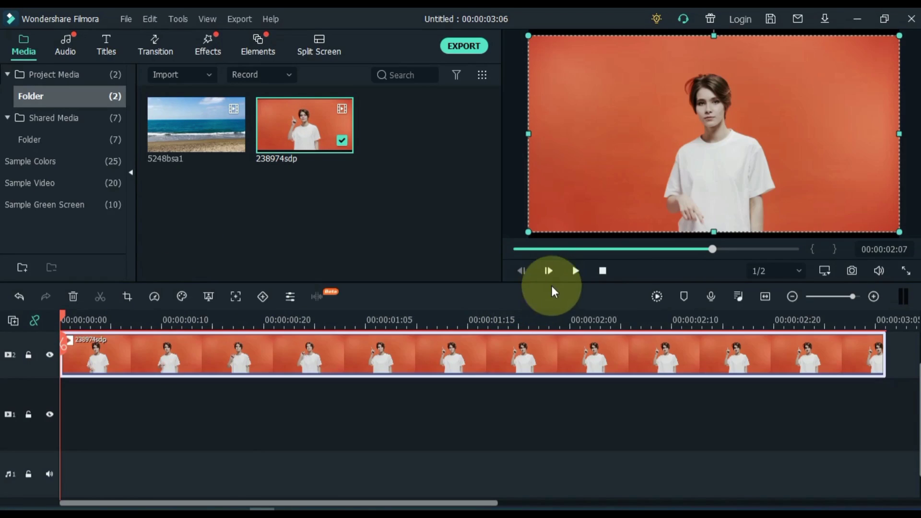
click(575, 271)
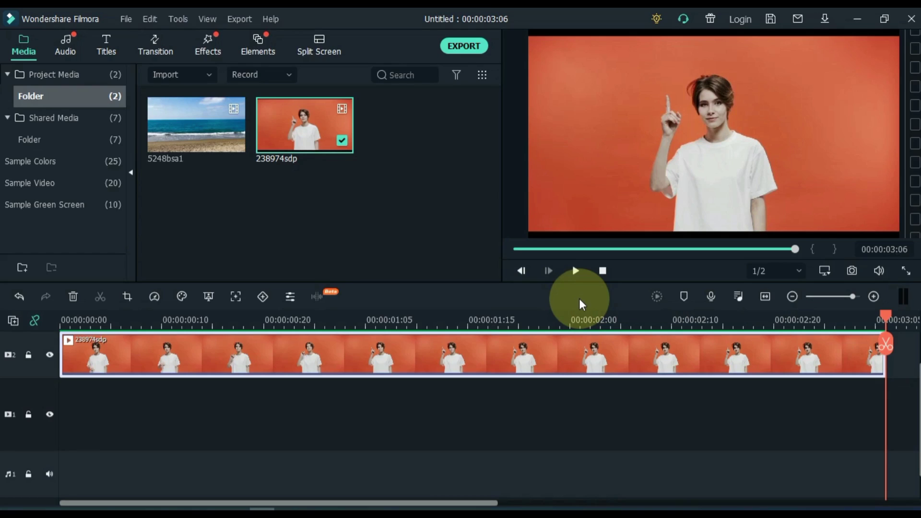
- Place sea clip 5248bsa1 on track 1 and delete its part past the orange clip's end
click(179, 136)
click(99, 405)
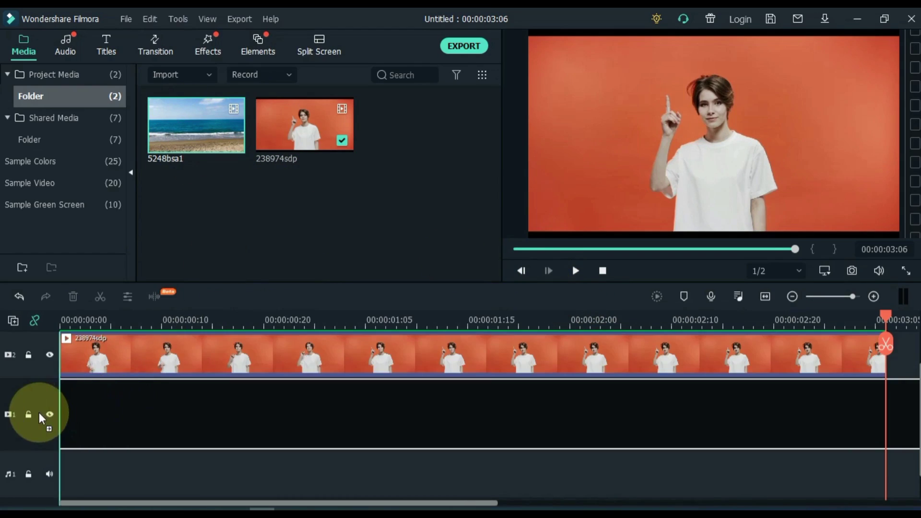
drag(39, 412, 39, 412)
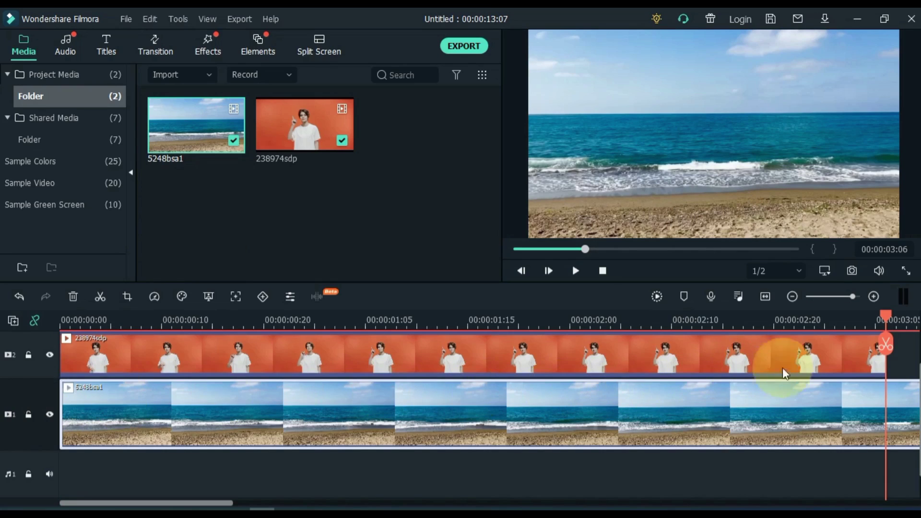
click(887, 348)
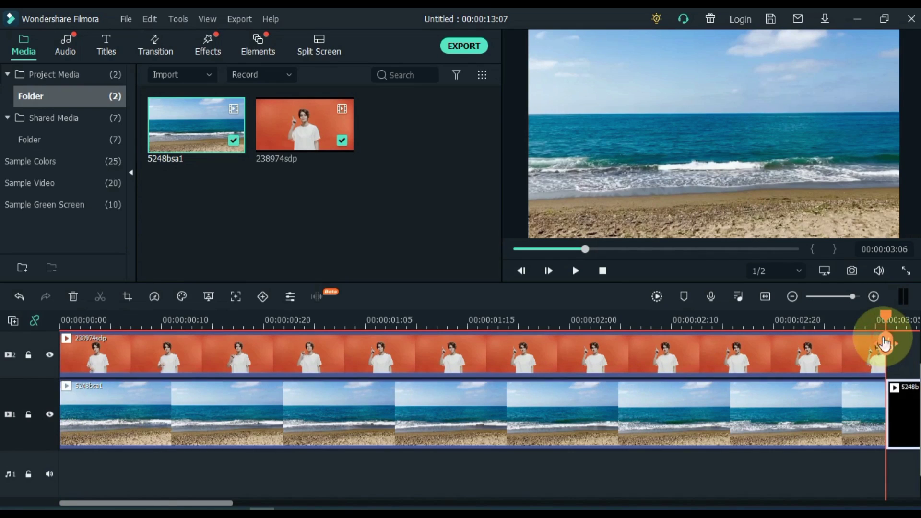
key(Delete)
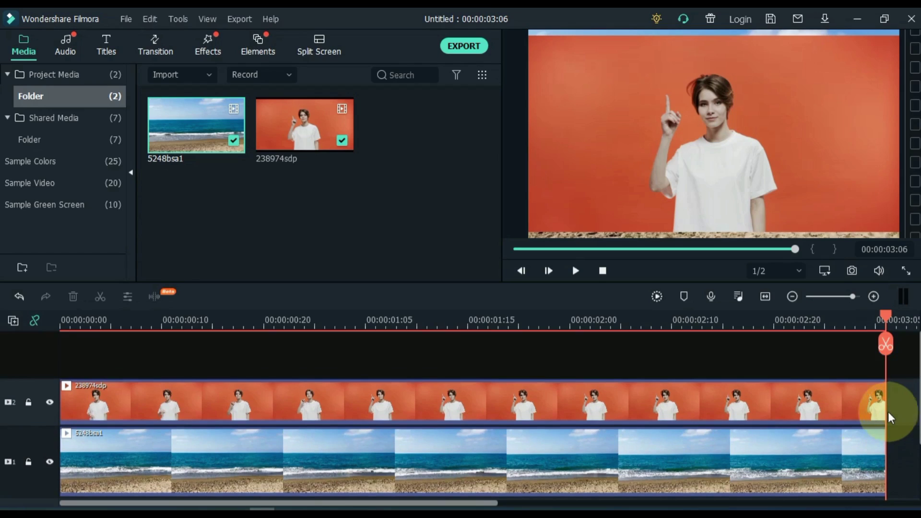
- Crop the orange-screen clip to a 16:9 ratio
click(322, 400)
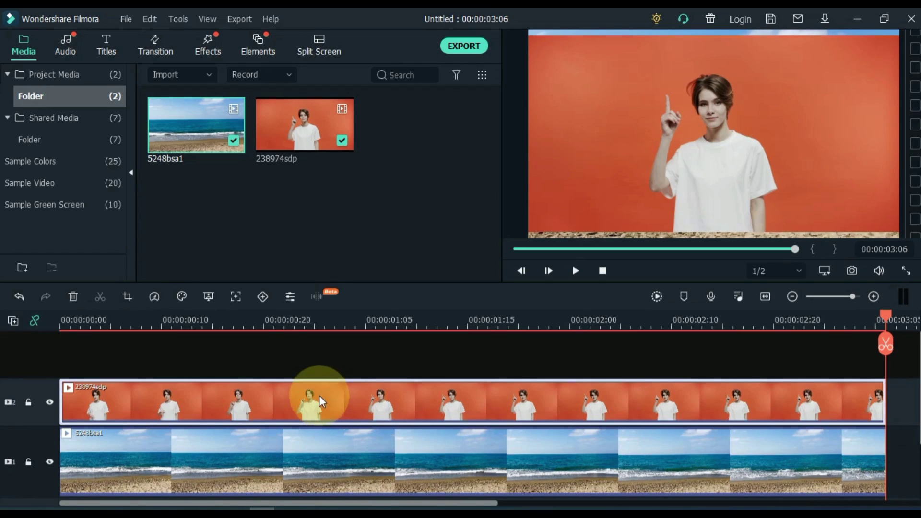
click(126, 298)
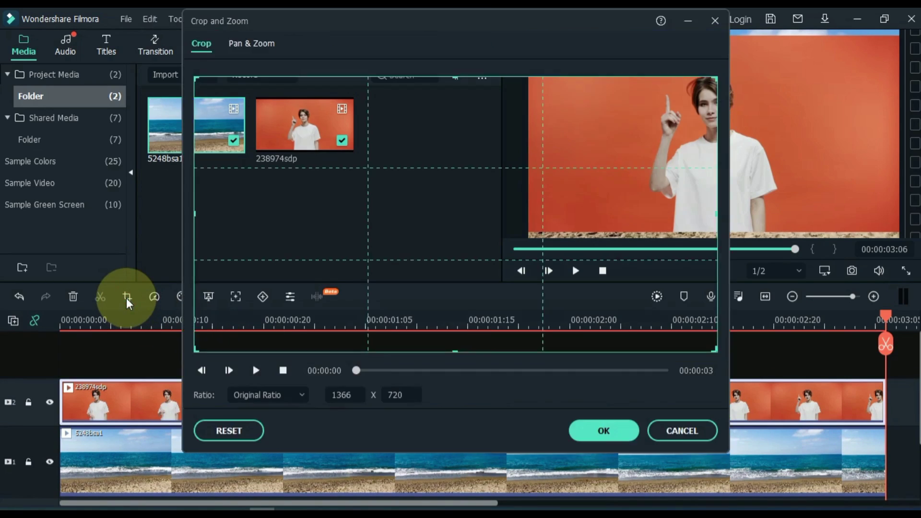
click(268, 394)
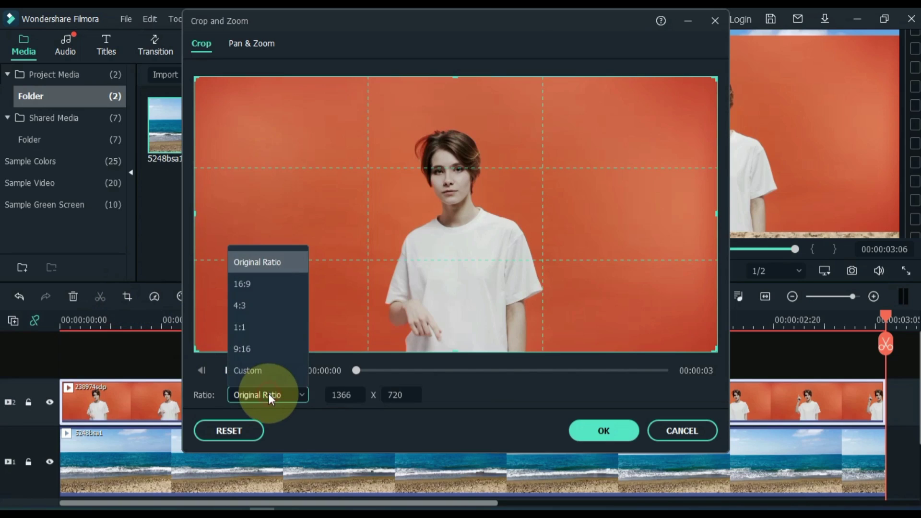
click(267, 286)
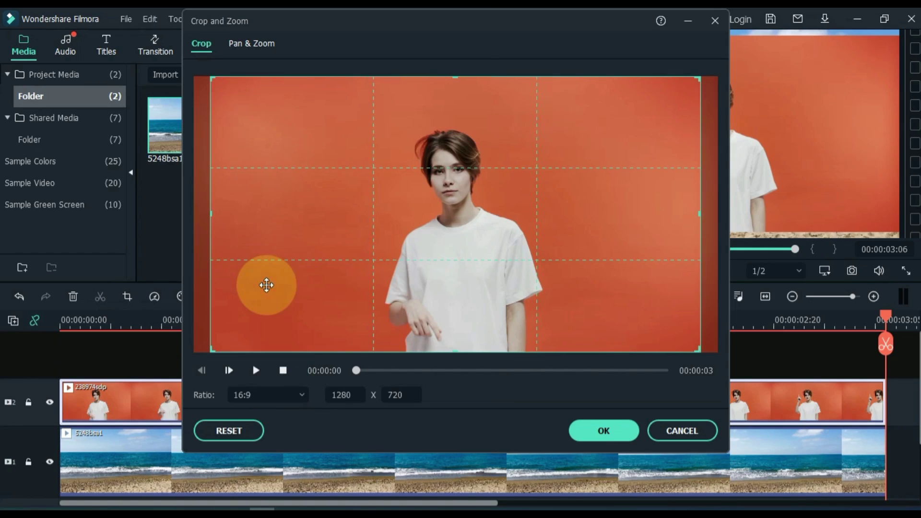
click(604, 431)
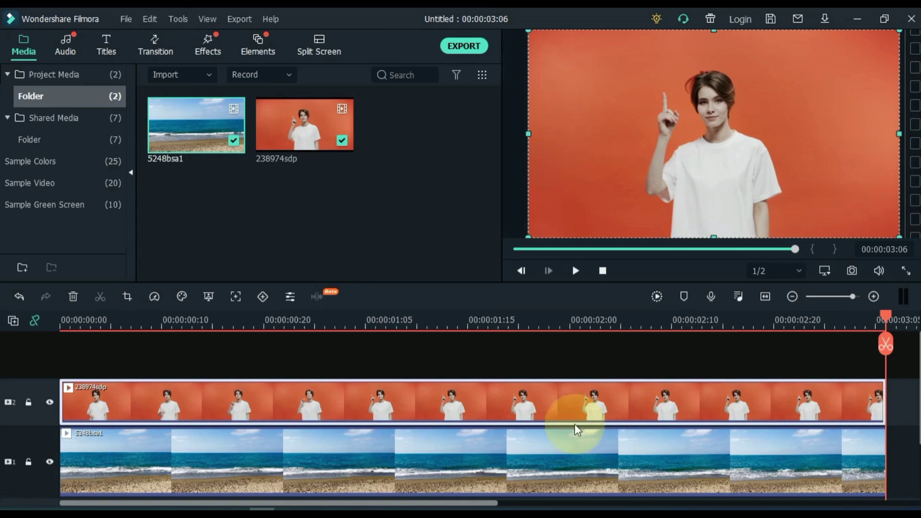
- Sample the orange backdrop with the chroma key eyedropper to reveal the beach
click(328, 399)
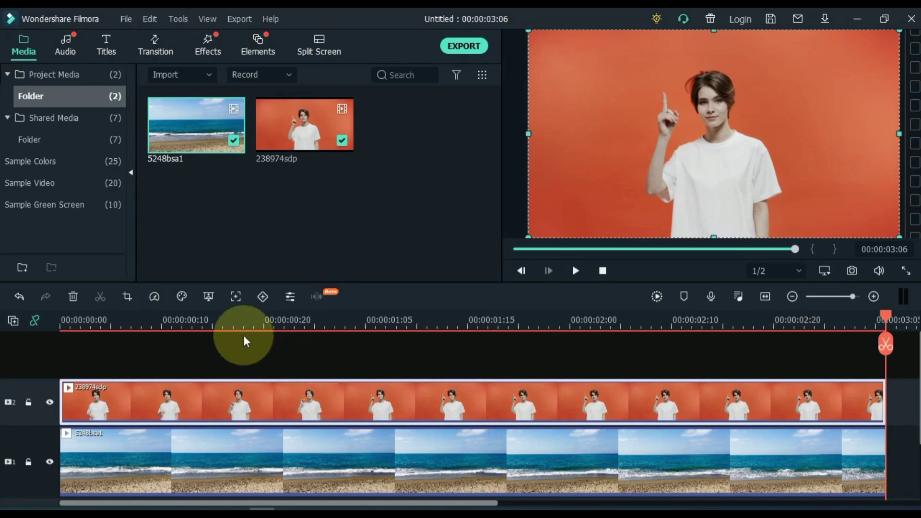
click(209, 298)
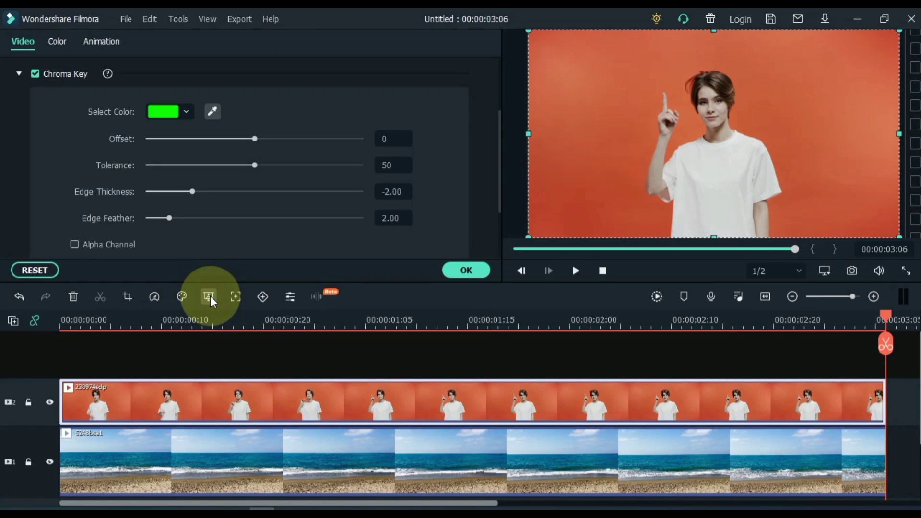
click(212, 111)
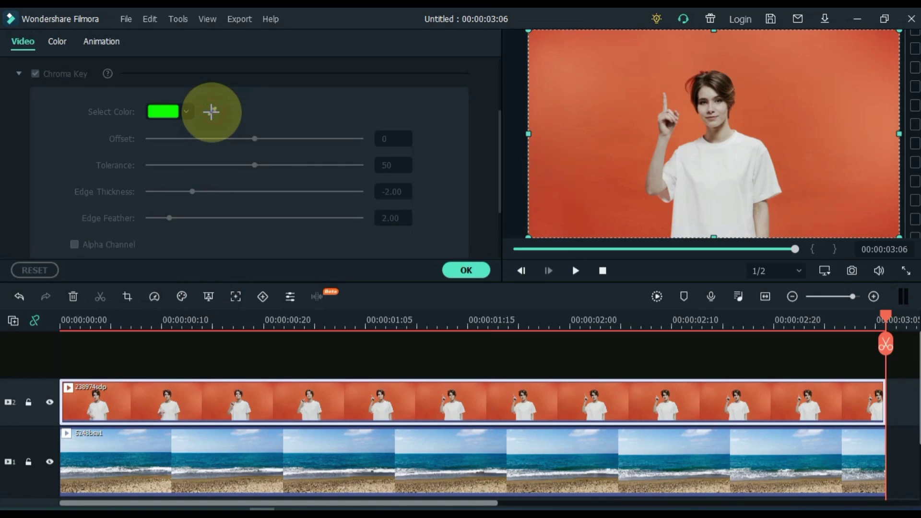
click(590, 123)
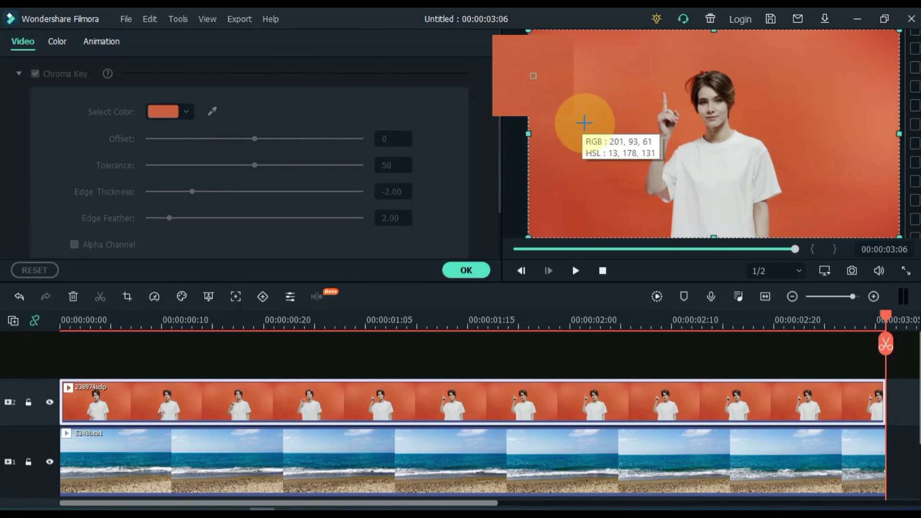
click(609, 124)
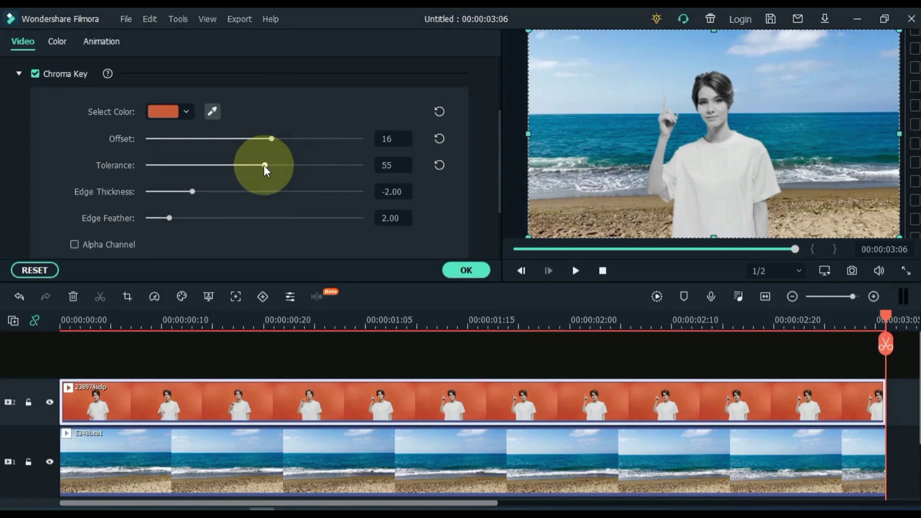
- Set chroma key tolerance to 75 and edge thickness to -0.71, then confirm
drag(266, 165, 309, 165)
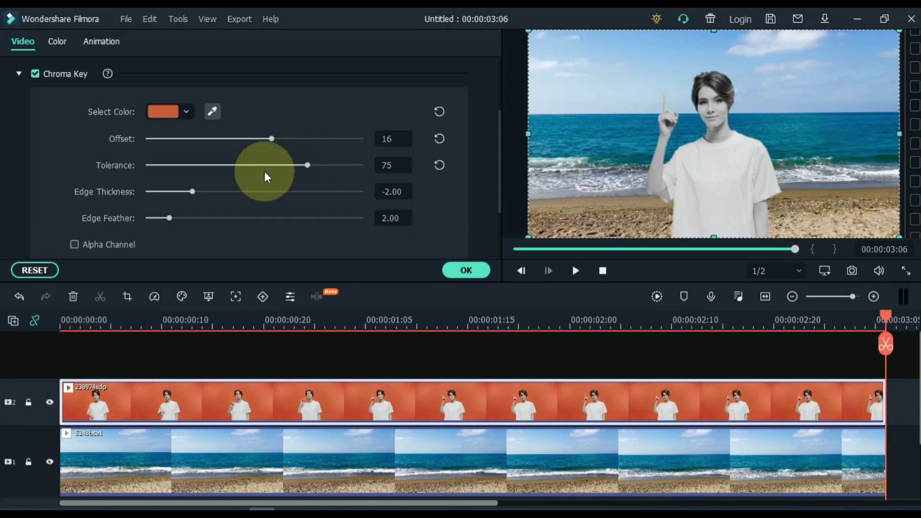
mouse_move(192, 192)
mouse_down()
mouse_move(223, 192)
mouse_move(212, 192)
mouse_up()
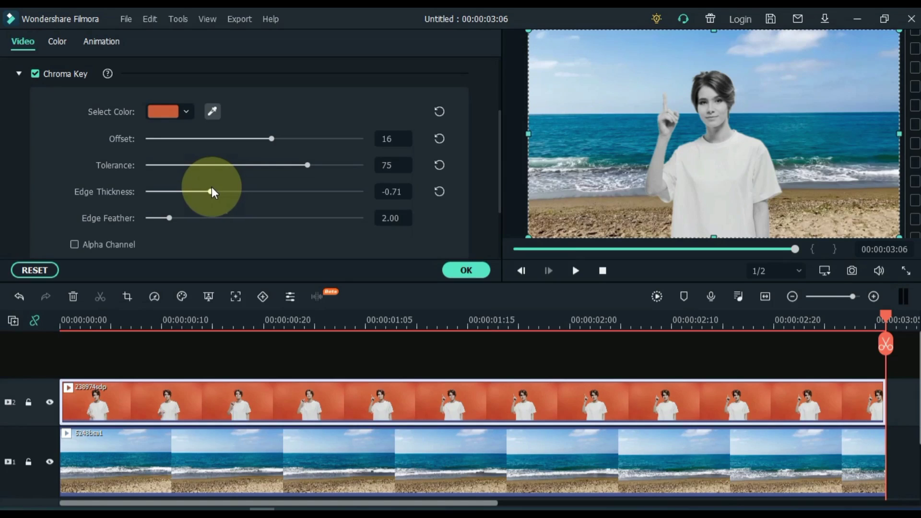
click(466, 270)
- Return the playhead to 00:00:00:00
key(Home)
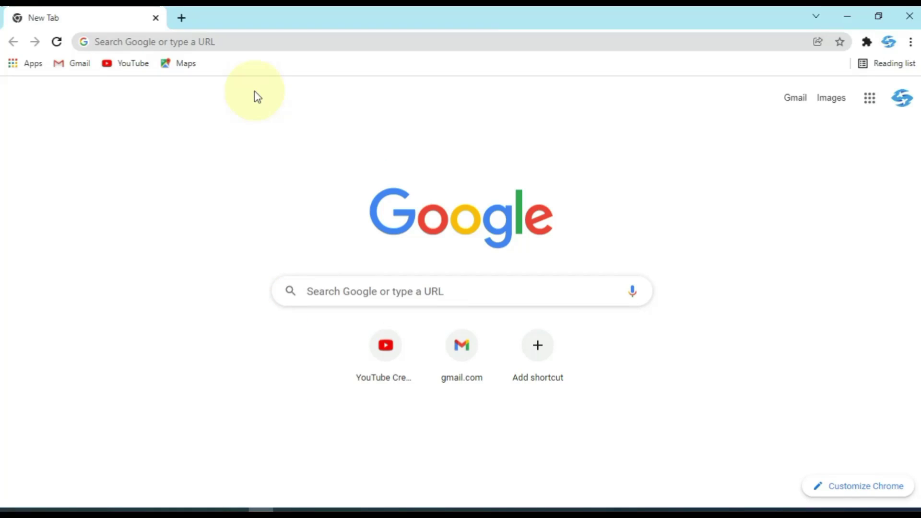
- Go to unscreen.com/upload in Chrome
click(259, 42)
text(unscreen.com)
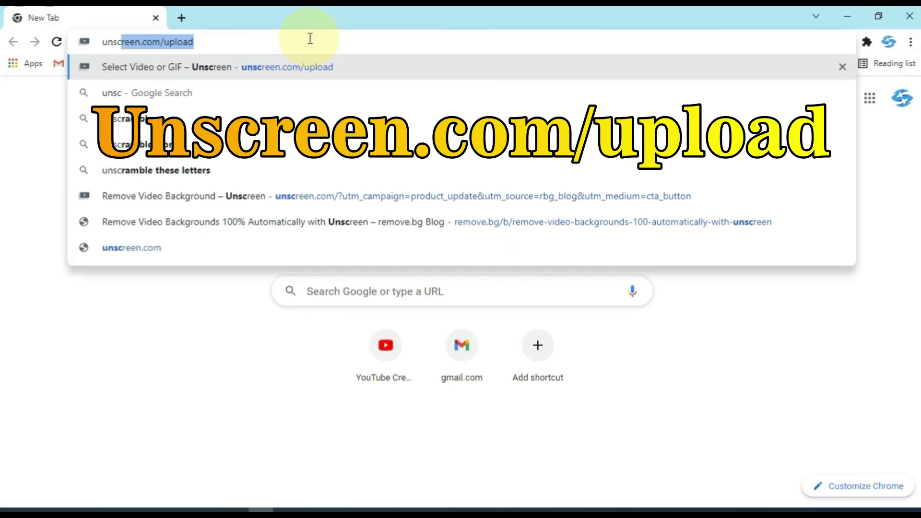
text(/up)
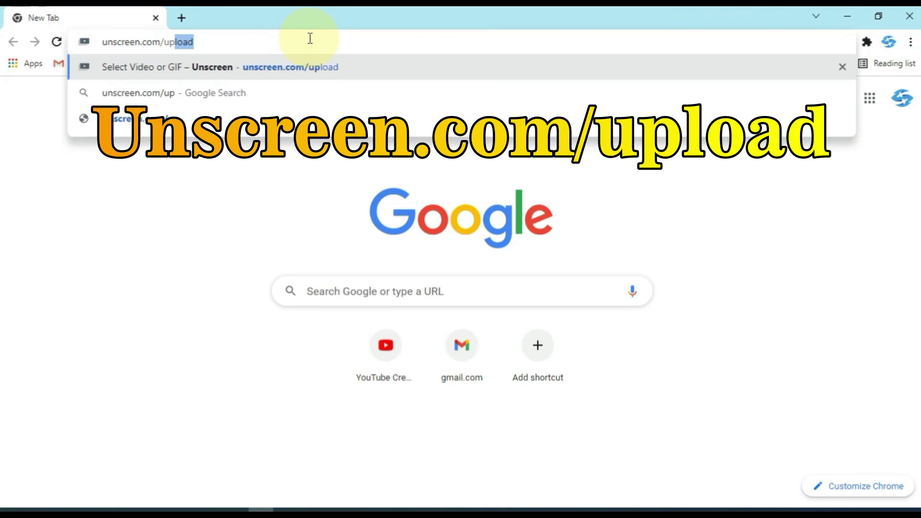
text(load)
key(Return)
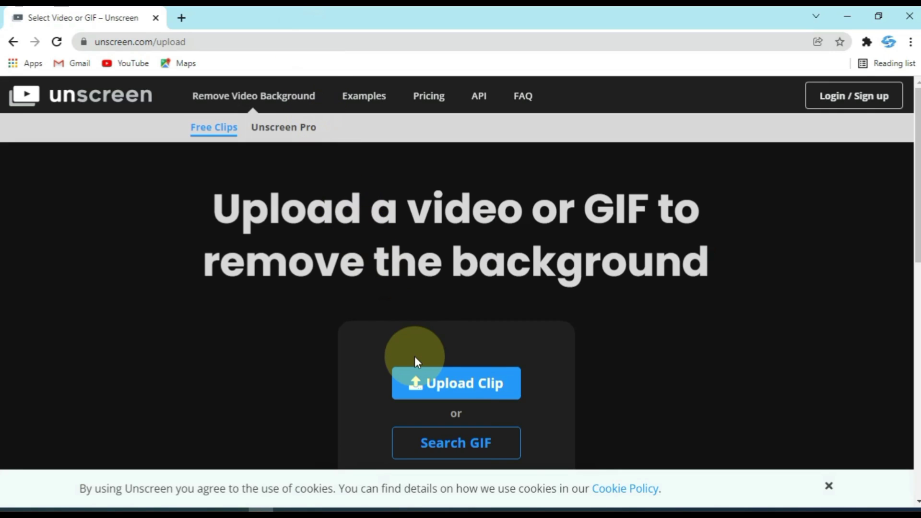
- Upload the boy video vid.mp4 to Unscreen
click(425, 380)
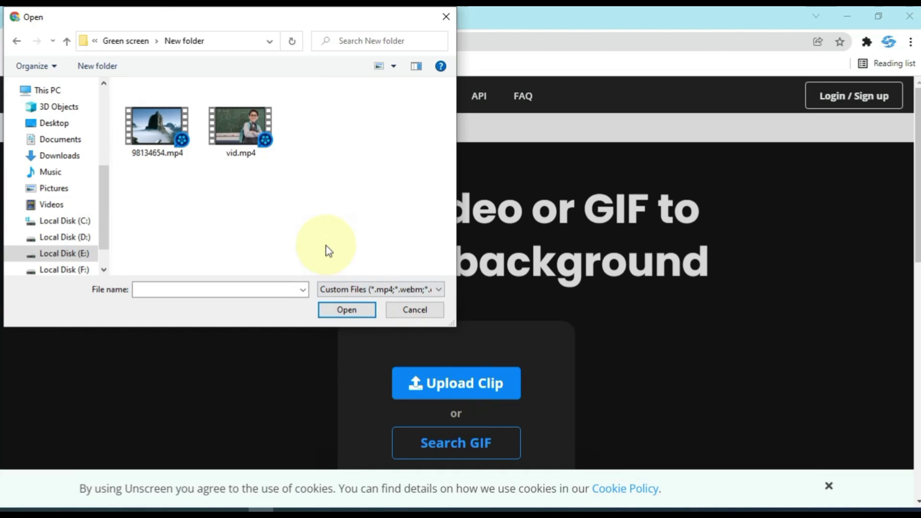
click(248, 140)
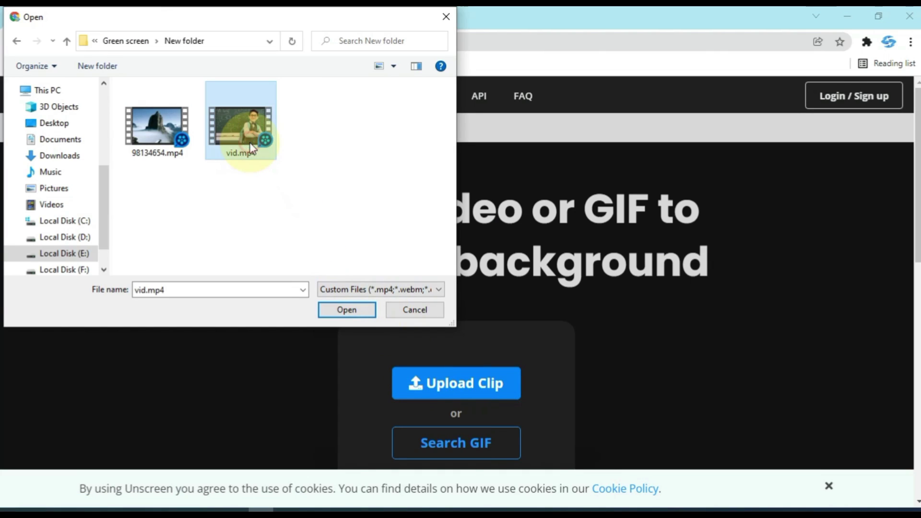
click(345, 309)
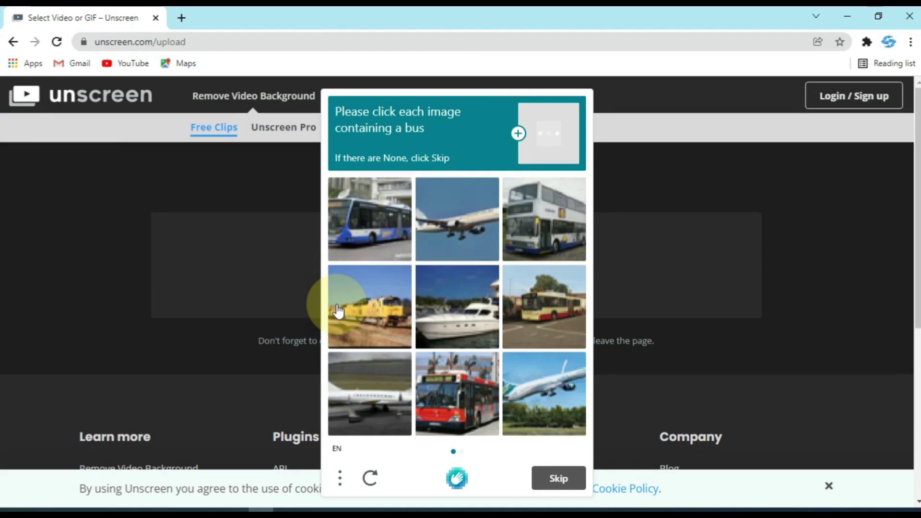
- Complete the hCaptcha by marking the bus images and verifying
click(363, 238)
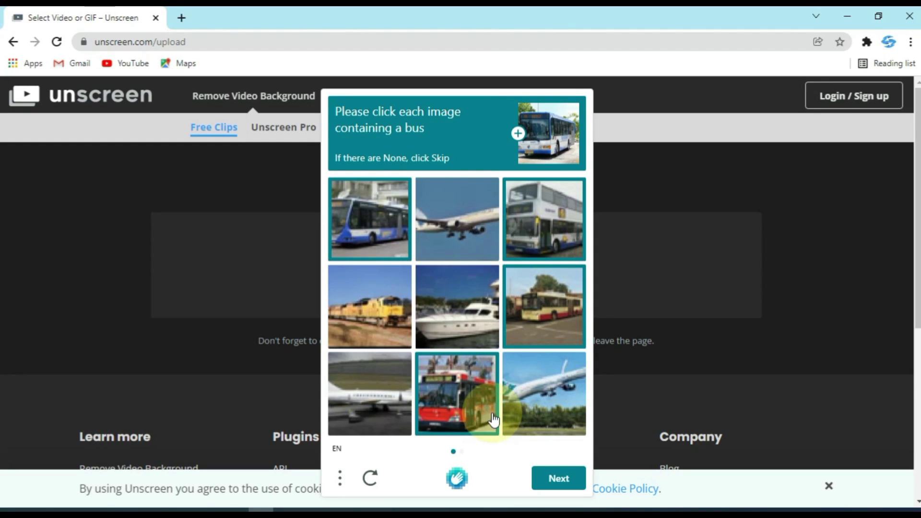
click(559, 478)
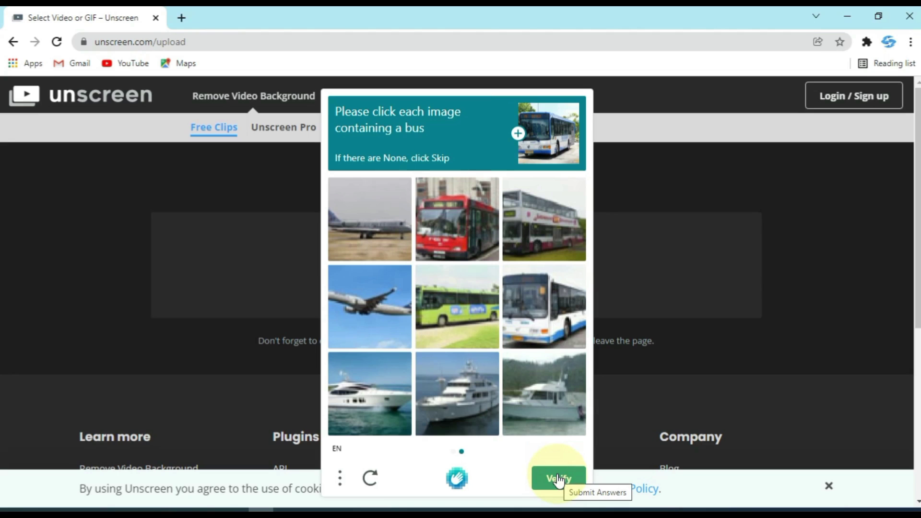
click(457, 236)
click(531, 232)
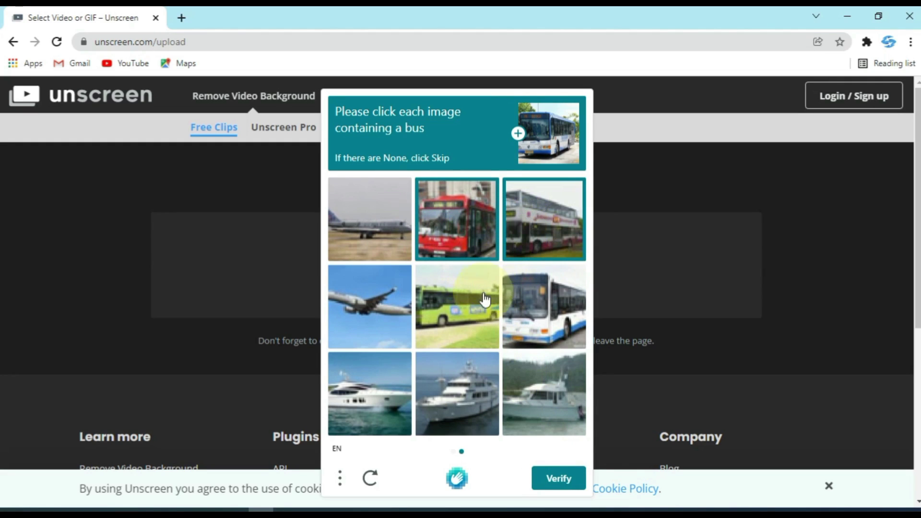
click(537, 318)
click(559, 479)
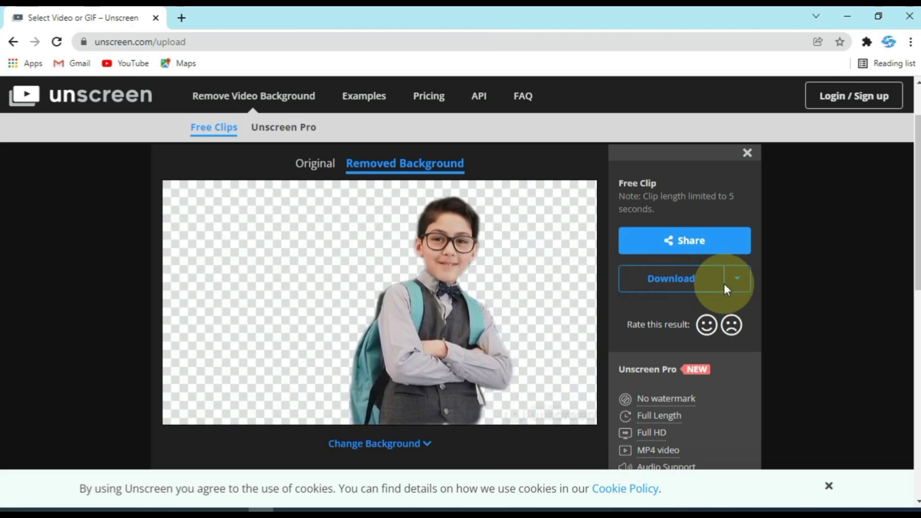
- Download the background-free boy clip from Unscreen as vid-unscreen.gif and open it
click(672, 277)
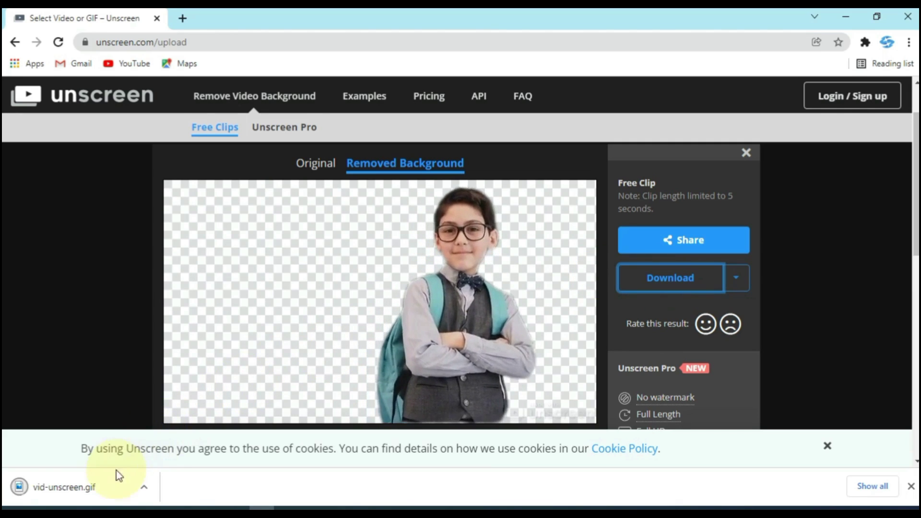
click(55, 489)
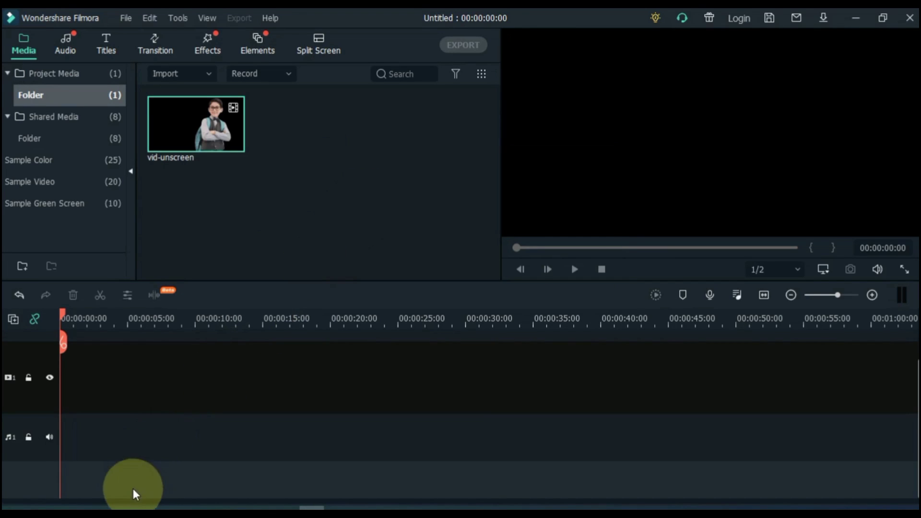
- Import 98134654.mp4 to the video track and match the project to 1280 x 720 30fps
click(133, 507)
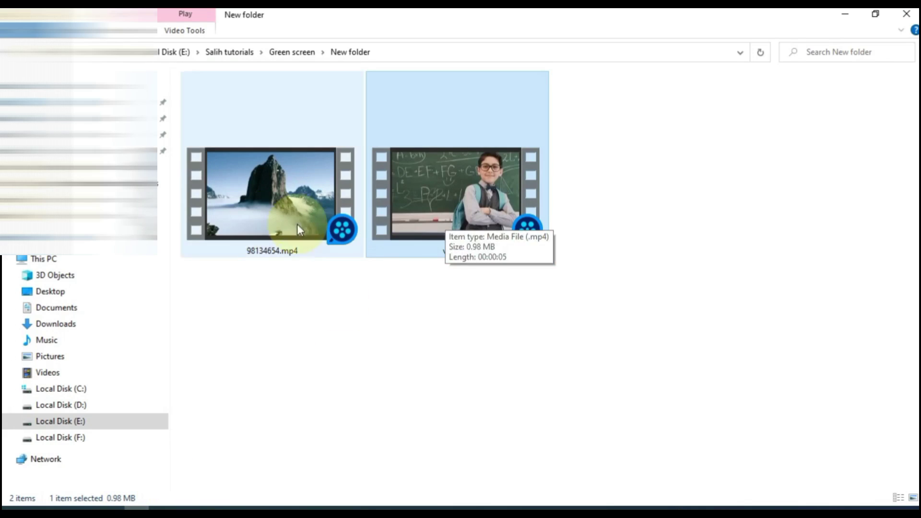
click(260, 223)
drag(260, 222, 328, 486)
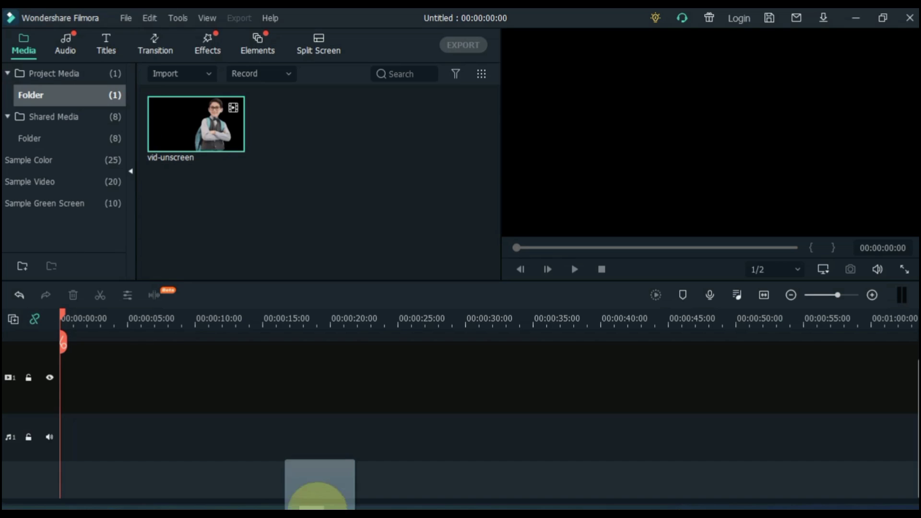
drag(320, 490, 306, 179)
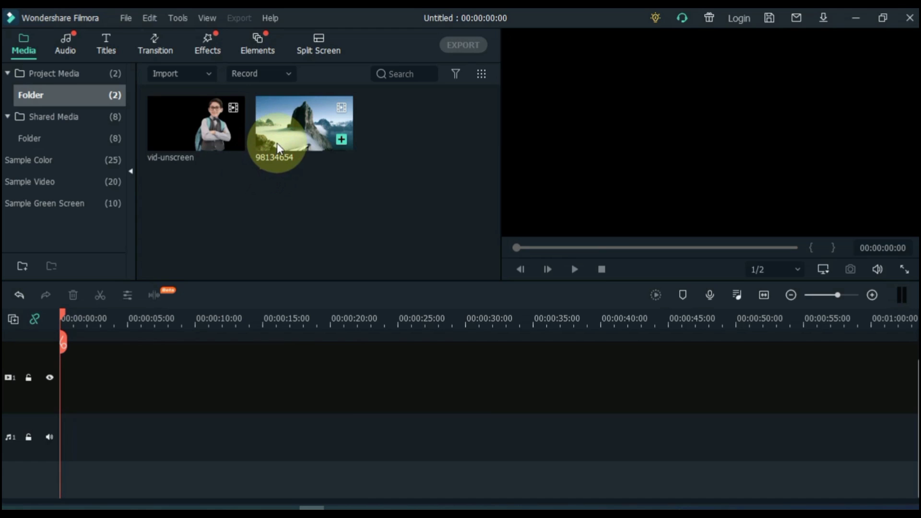
mouse_move(277, 148)
mouse_down()
mouse_move(73, 388)
mouse_move(57, 389)
mouse_up()
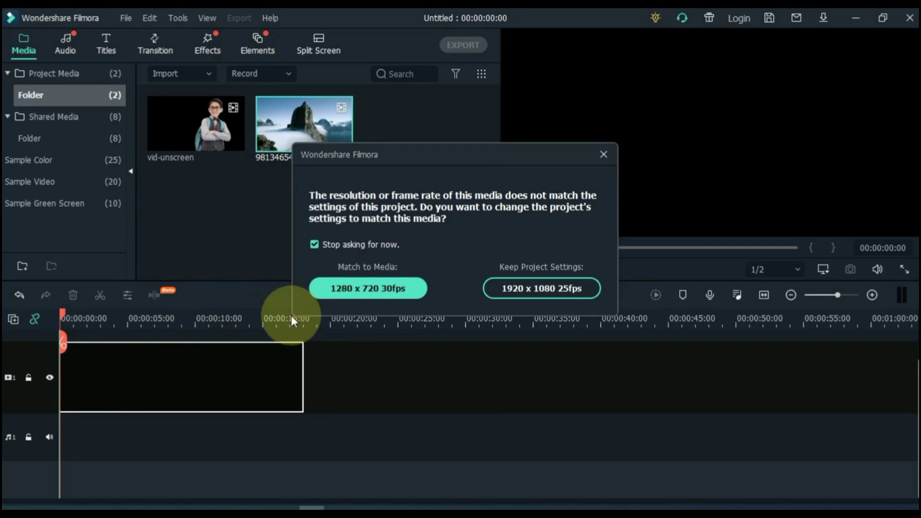
click(351, 291)
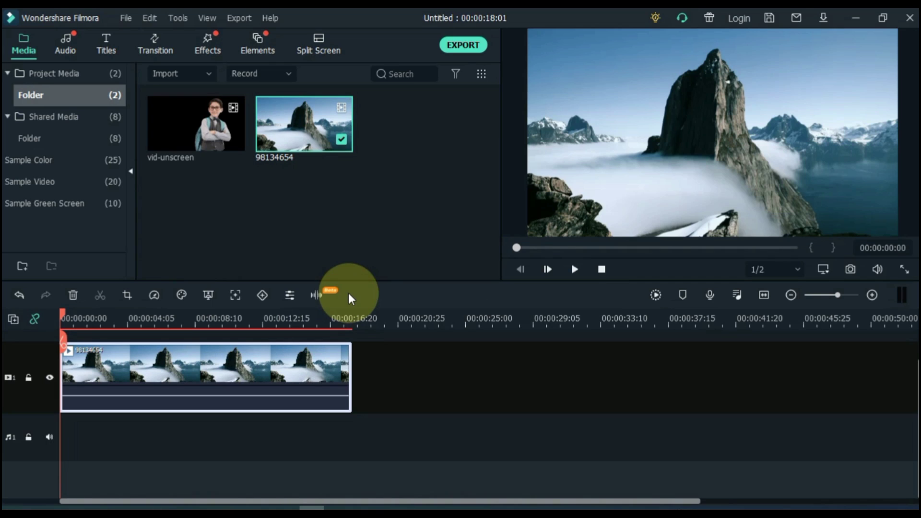
- Put vid-unscreen on track 2, slow it to 0.5x, and trim the mountain clip to match
mouse_move(194, 122)
mouse_down()
mouse_move(182, 329)
mouse_move(53, 353)
mouse_up()
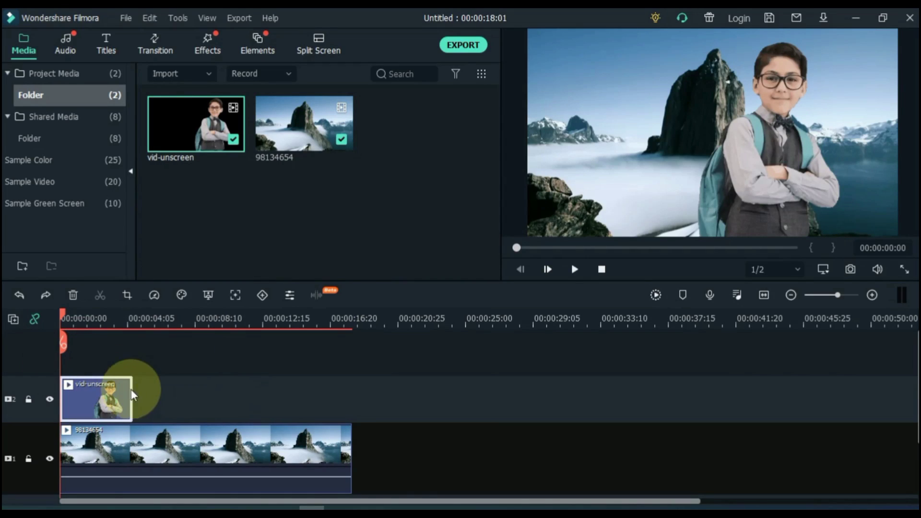
click(153, 295)
mouse_move(216, 346)
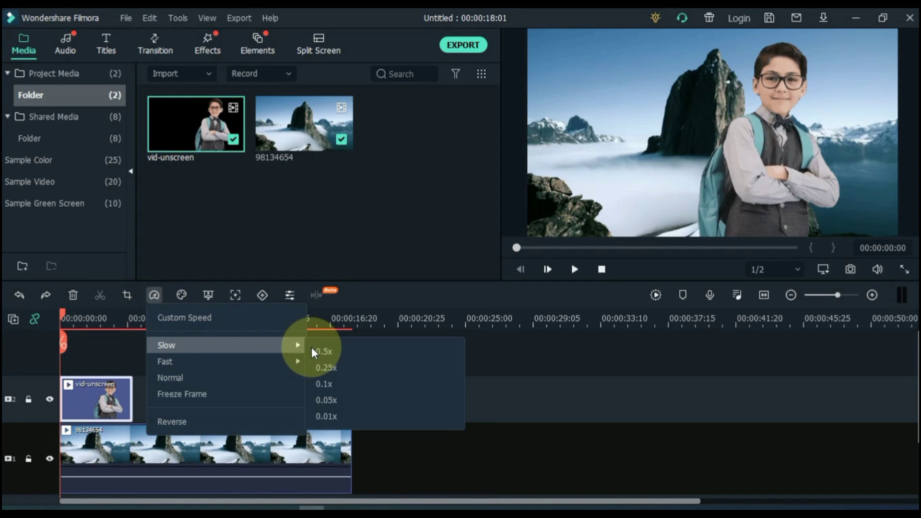
click(323, 352)
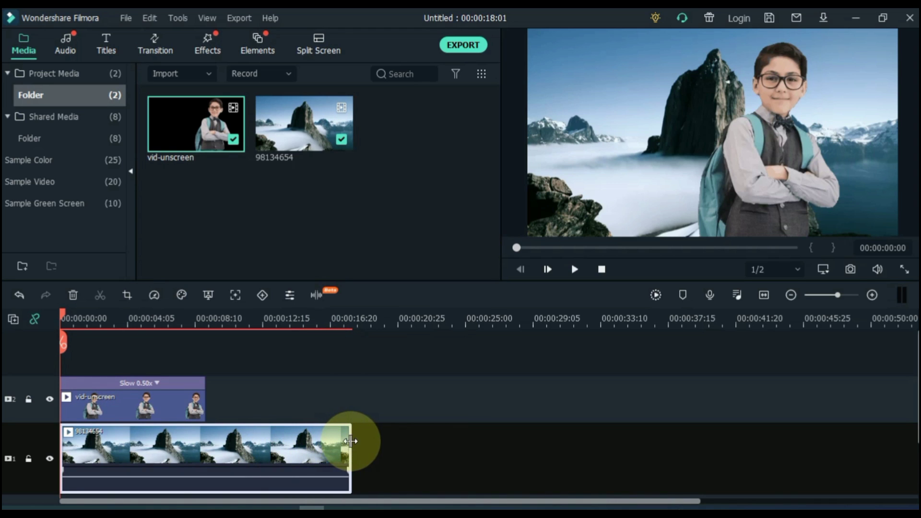
drag(351, 440, 207, 441)
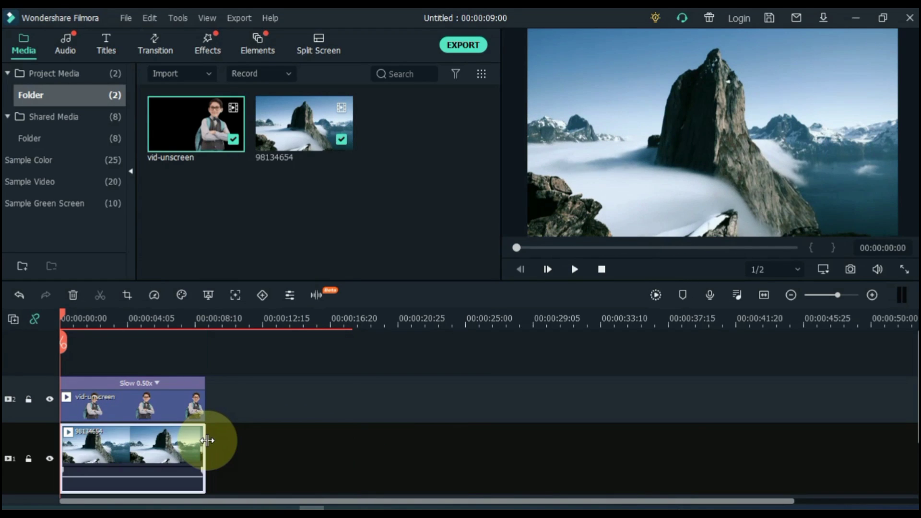